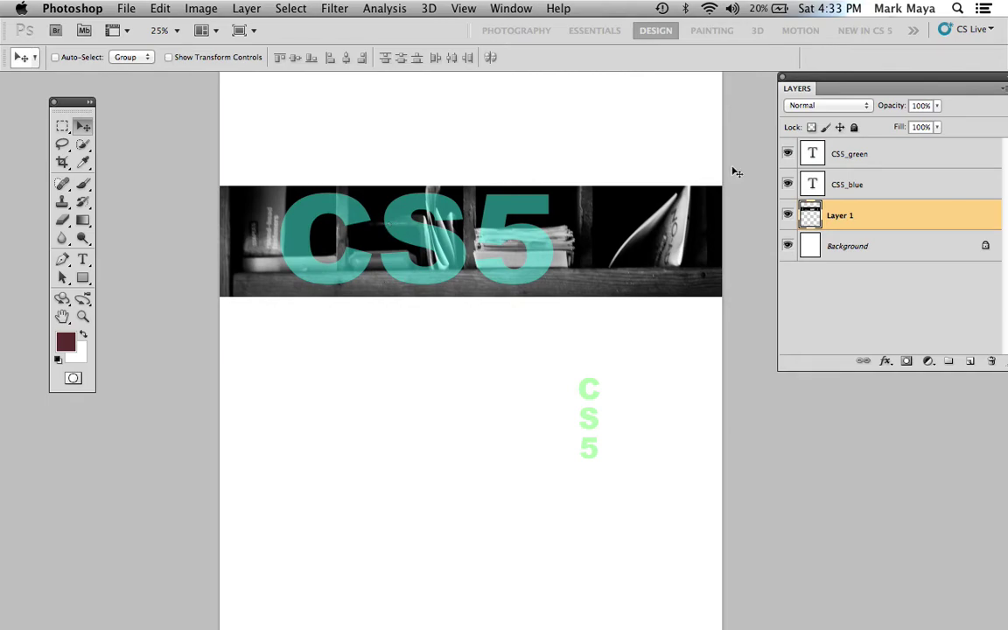
Step: Add a drop shadow with default settings to the CS5_blue text layer
{"action": "left_click", "coordinate": [849, 192]}
{"action": "double_click", "coordinate": [850, 195]}
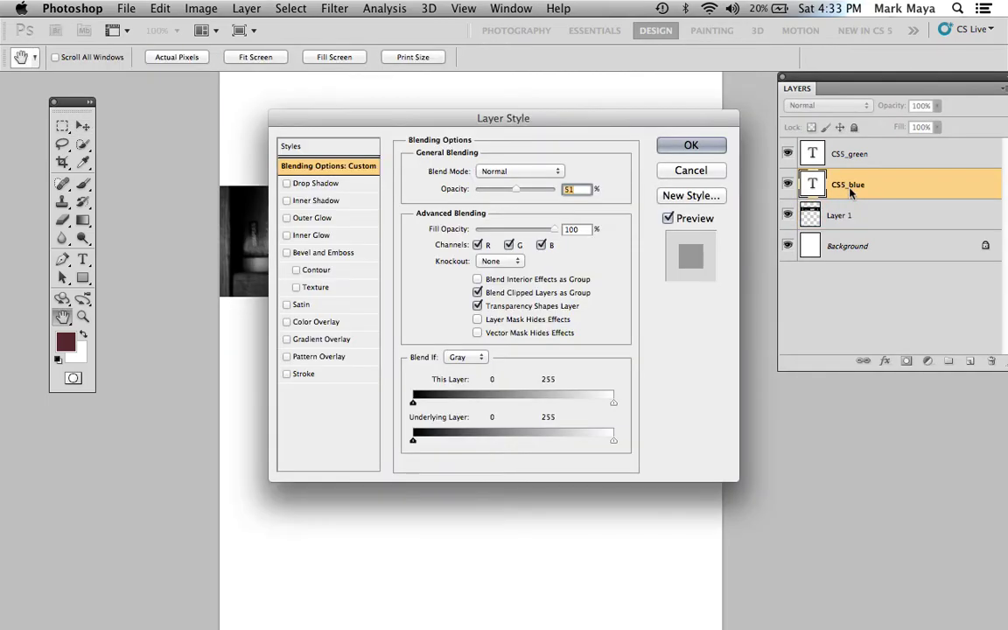
{"action": "left_click", "coordinate": [286, 184]}
{"action": "left_click", "coordinate": [692, 147]}
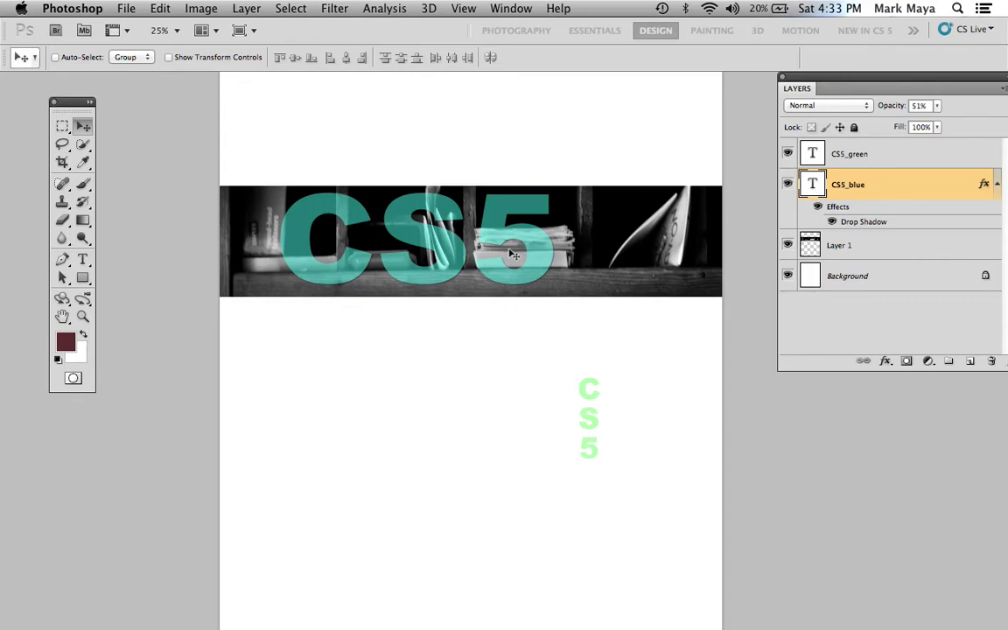
Step: Increase the distance of the CS5_blue drop shadow substantially and copy the effect to the CS5_green layer
{"action": "double_click", "coordinate": [855, 222]}
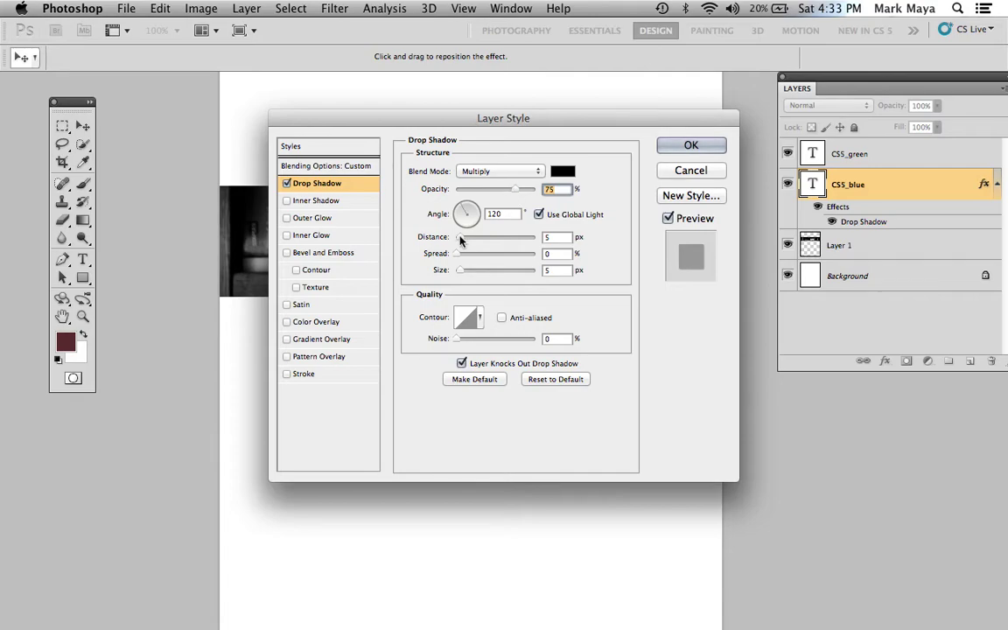
{"action": "left_click_drag", "start_coordinate": [462, 237], "coordinate": [515, 245]}
{"action": "left_click", "coordinate": [688, 147]}
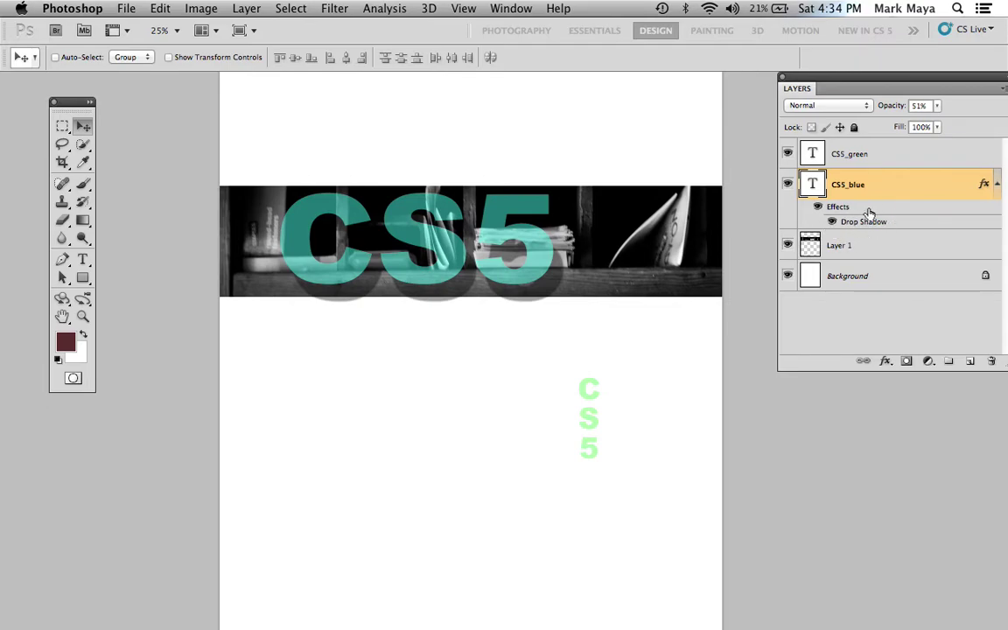
{"action": "left_click_drag", "start_coordinate": [869, 213], "coordinate": [875, 158]}
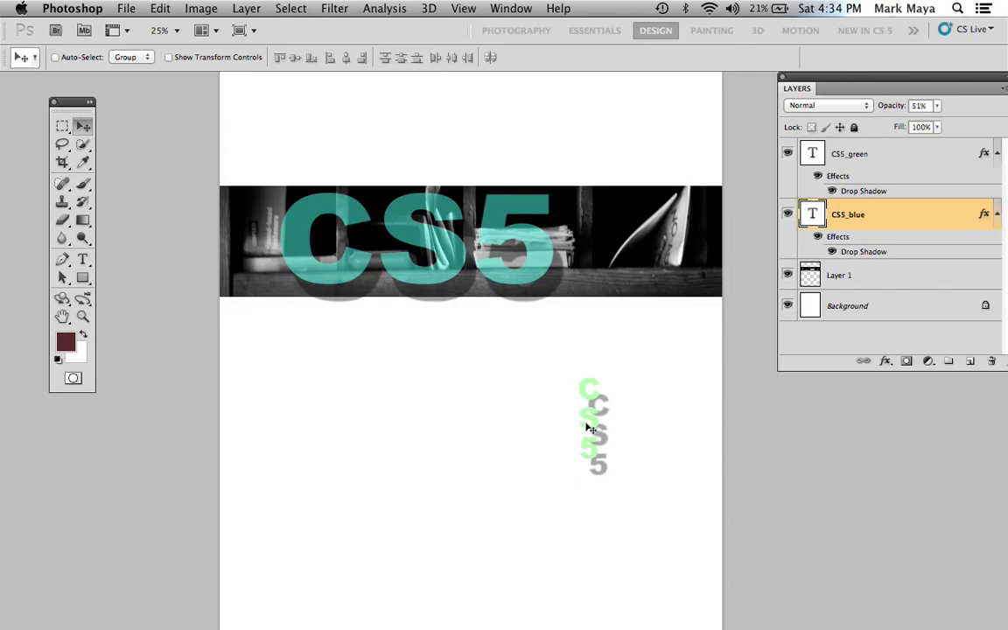
Step: Select the CS5_green layer from the canvas and move the vertical green text slightly up and to the right
{"action": "right_click", "coordinate": [588, 428]}
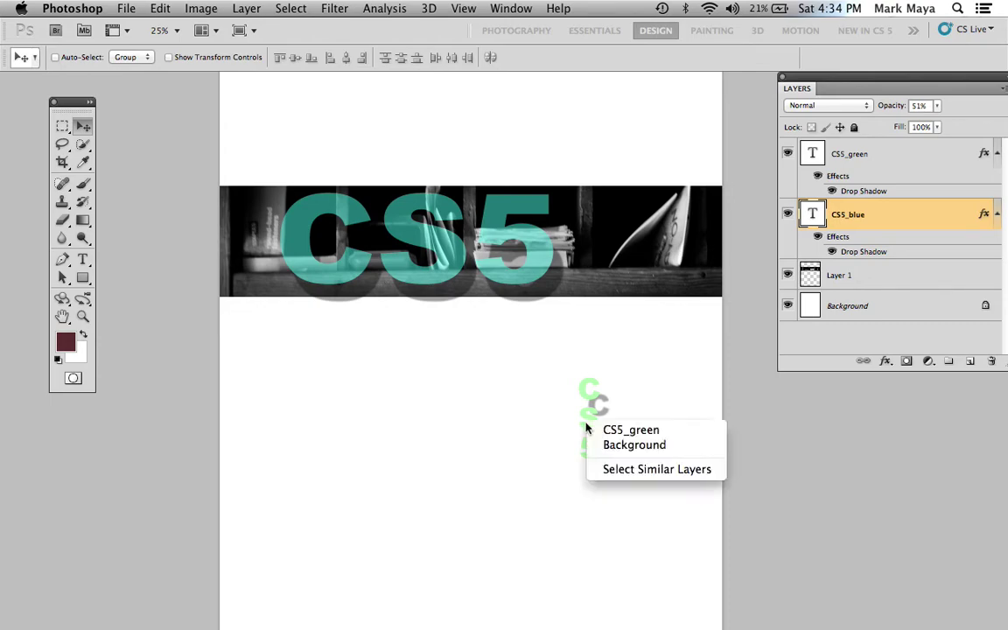
{"action": "left_click", "coordinate": [636, 437]}
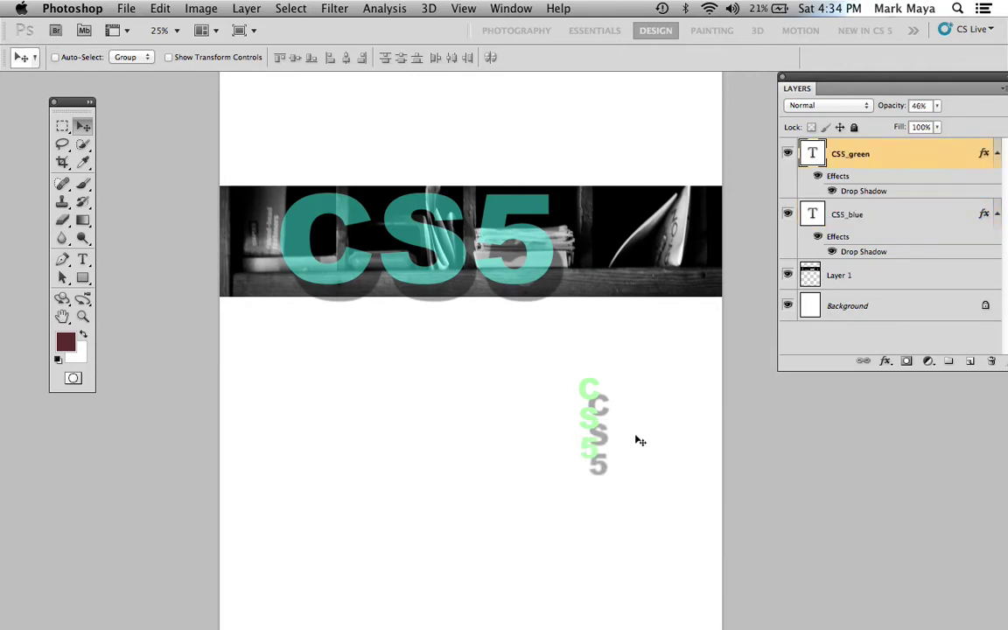
{"action": "mouse_move", "coordinate": [636, 437]}
{"action": "left_mouse_down"}
{"action": "mouse_move", "coordinate": [558, 437]}
{"action": "mouse_move", "coordinate": [486, 387]}
{"action": "mouse_move", "coordinate": [597, 442]}
{"action": "mouse_move", "coordinate": [636, 433]}
{"action": "left_mouse_up"}
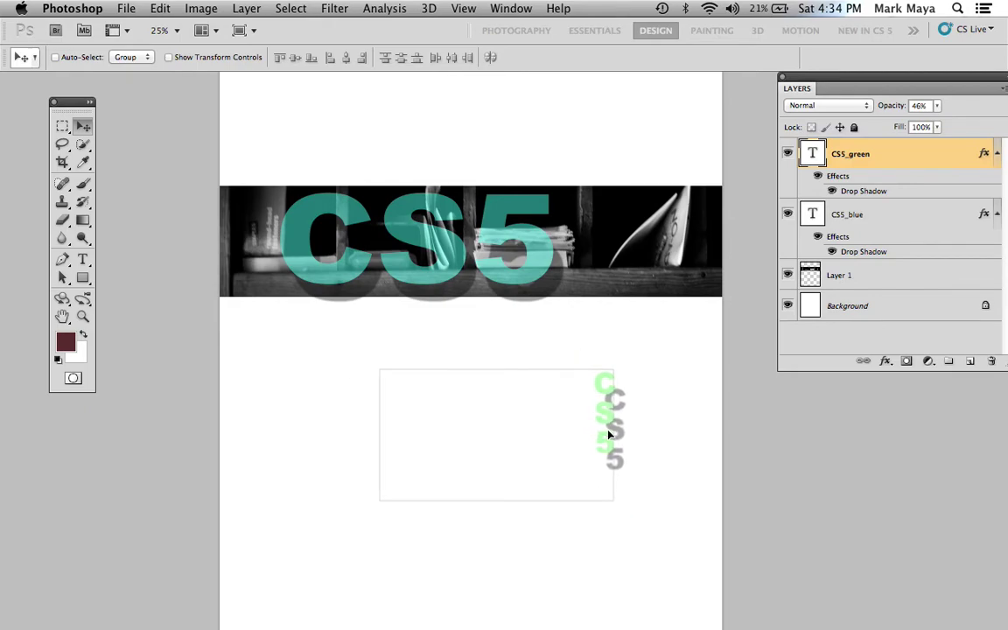
Step: Select the CS5_blue layer from the canvas and move the large text left to near the photo's left edge
{"action": "right_click", "coordinate": [444, 261]}
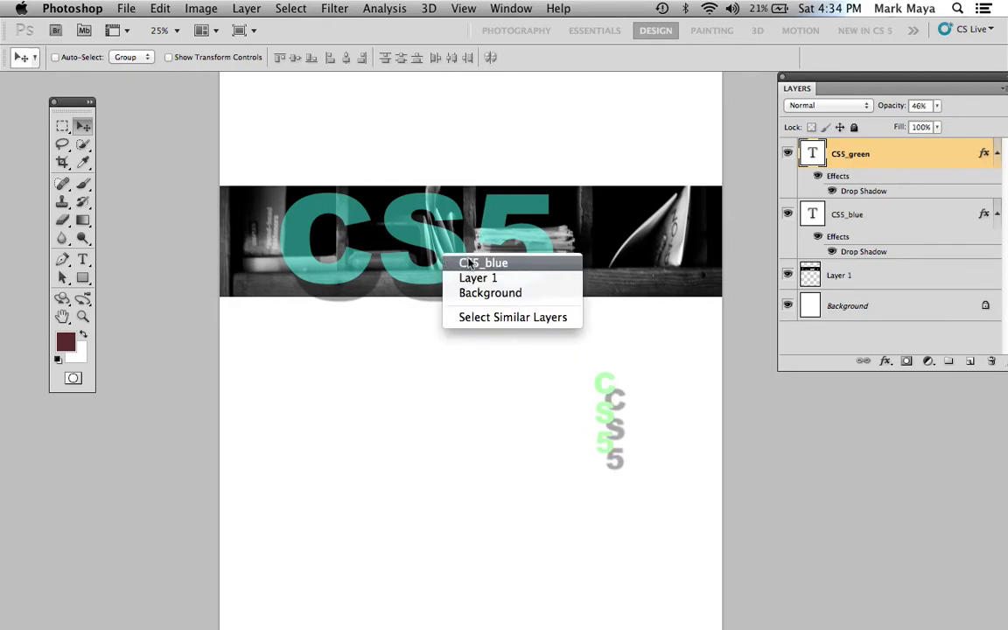
{"action": "left_click", "coordinate": [484, 265]}
{"action": "left_click_drag", "start_coordinate": [438, 244], "coordinate": [379, 255]}
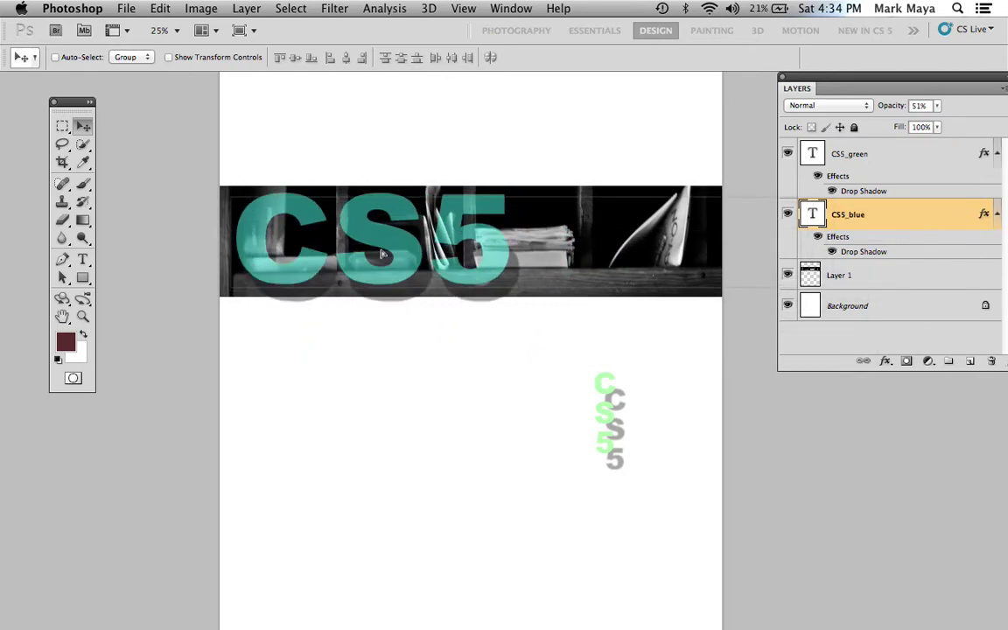
{"action": "right_click", "coordinate": [659, 248]}
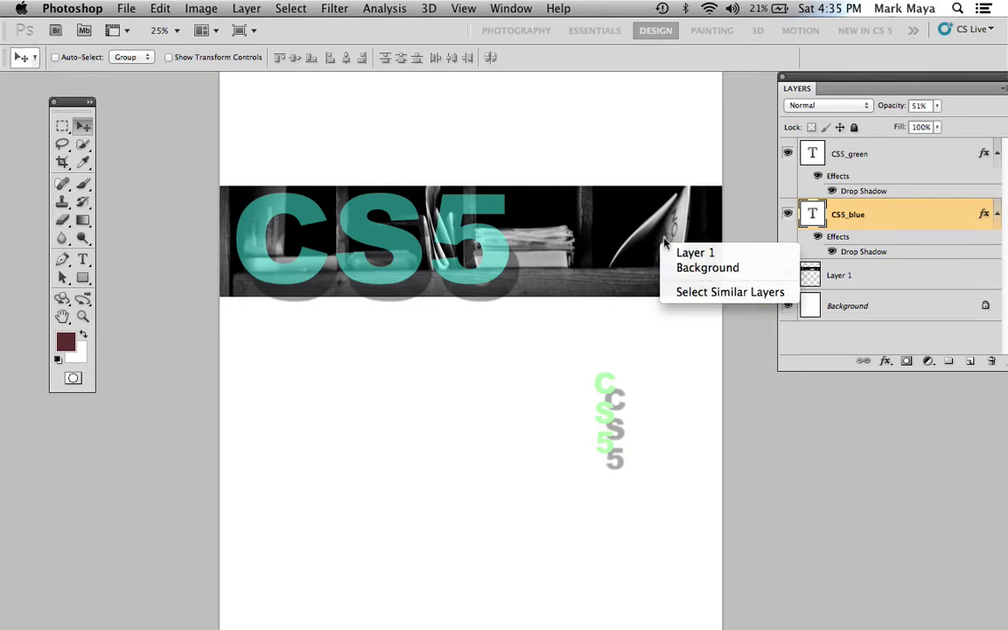
{"action": "left_click", "coordinate": [633, 245]}
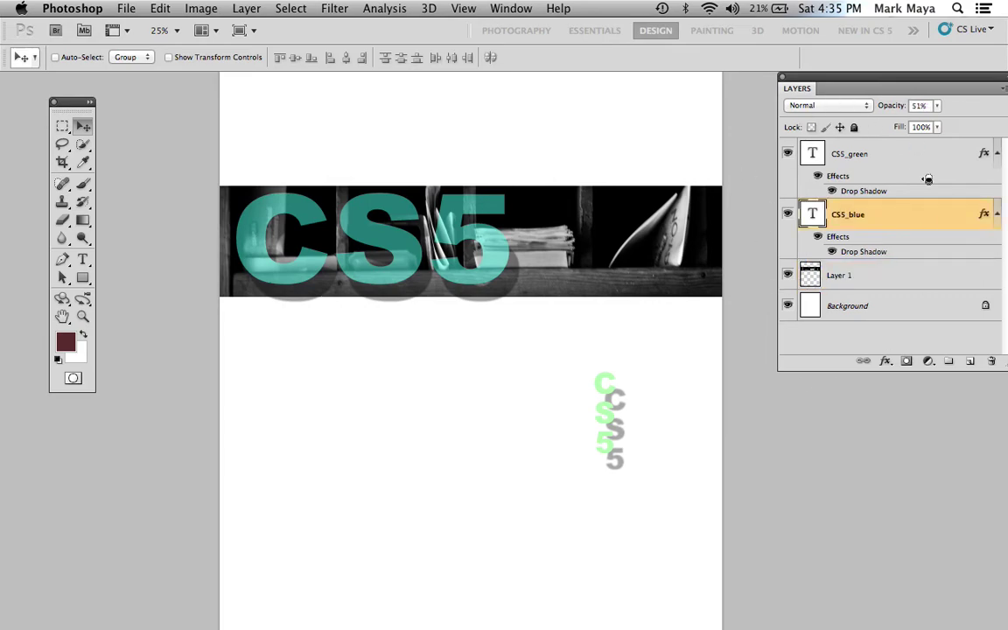
Step: Cycle the active layer repeatedly down and back up through the layer stack
{"action": "key", "text": "alt+bracketleft"}
{"action": "key", "text": "alt+bracketleft"}
{"action": "key", "text": "alt+bracketright"}
{"action": "key", "text": "alt+bracketright"}
{"action": "key", "text": "alt+bracketright"}
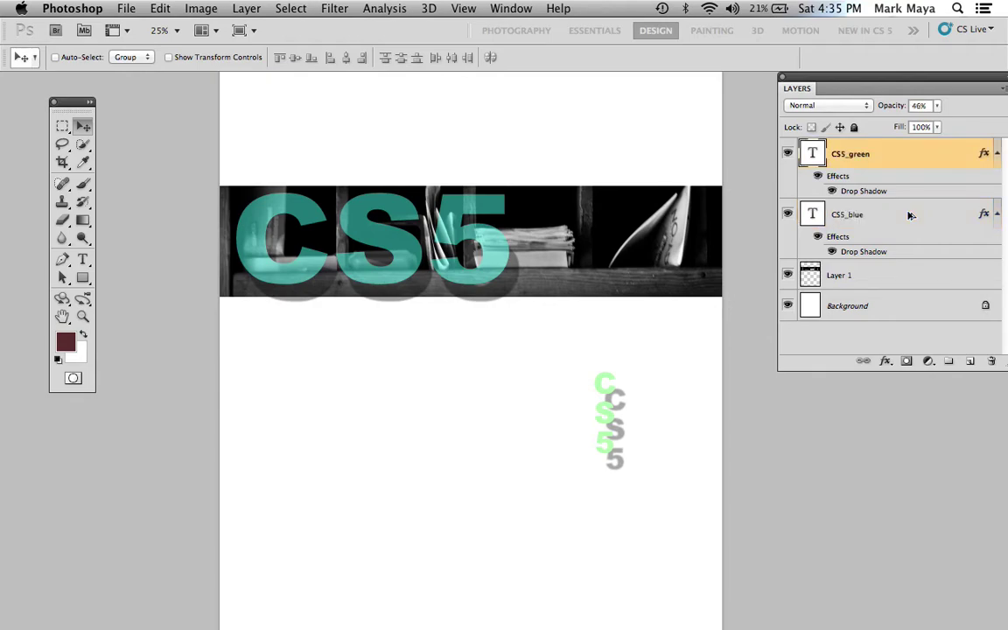
{"action": "key", "text": "alt+bracketleft"}
{"action": "key", "text": "alt+bracketleft"}
{"action": "key", "text": "alt+bracketleft"}
{"action": "key", "text": "alt+bracketright"}
{"action": "key", "text": "alt+bracketright"}
{"action": "key", "text": "alt+bracketright"}
{"action": "key", "text": "alt+bracketleft"}
{"action": "key", "text": "alt+bracketleft"}
{"action": "key", "text": "alt+bracketleft"}
{"action": "key", "text": "alt+bracketright"}
{"action": "key", "text": "alt+bracketright"}
{"action": "key", "text": "alt+bracketright"}
{"action": "key", "text": "alt+bracketleft"}
{"action": "key", "text": "alt+bracketleft"}
{"action": "key", "text": "alt+bracketleft"}
{"action": "key", "text": "alt+bracketright"}
{"action": "key", "text": "alt+bracketright"}
{"action": "key", "text": "alt+bracketright"}
Step: Move Layer 1 up the stack above CS5_green and back down below CS5_blue, repeating the reordering once
{"action": "left_click", "coordinate": [862, 227]}
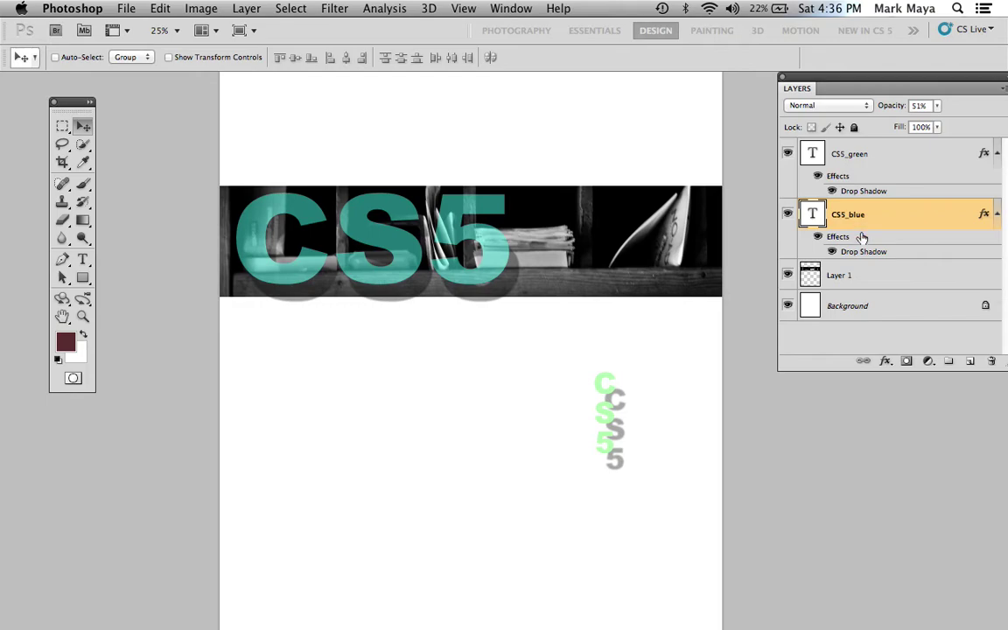
{"action": "left_click", "coordinate": [862, 275]}
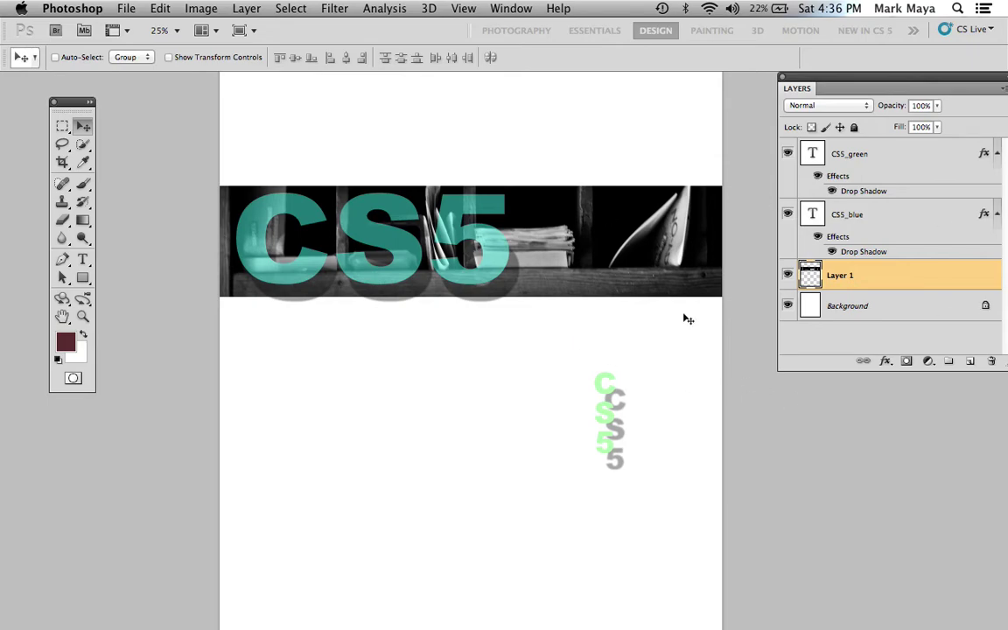
{"action": "key", "text": "super+bracketright"}
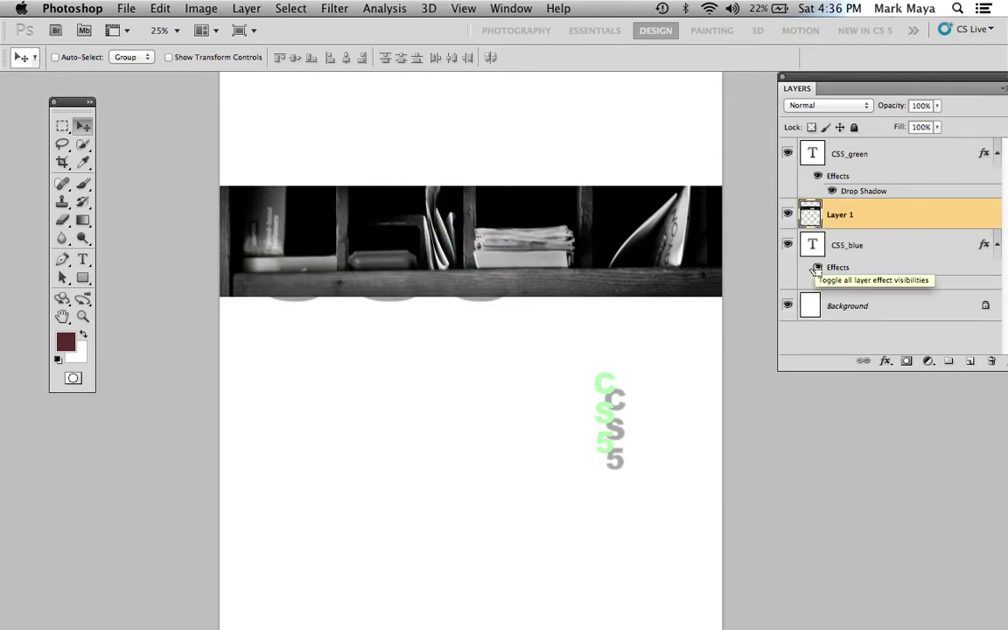
{"action": "key", "text": "super+bracketright"}
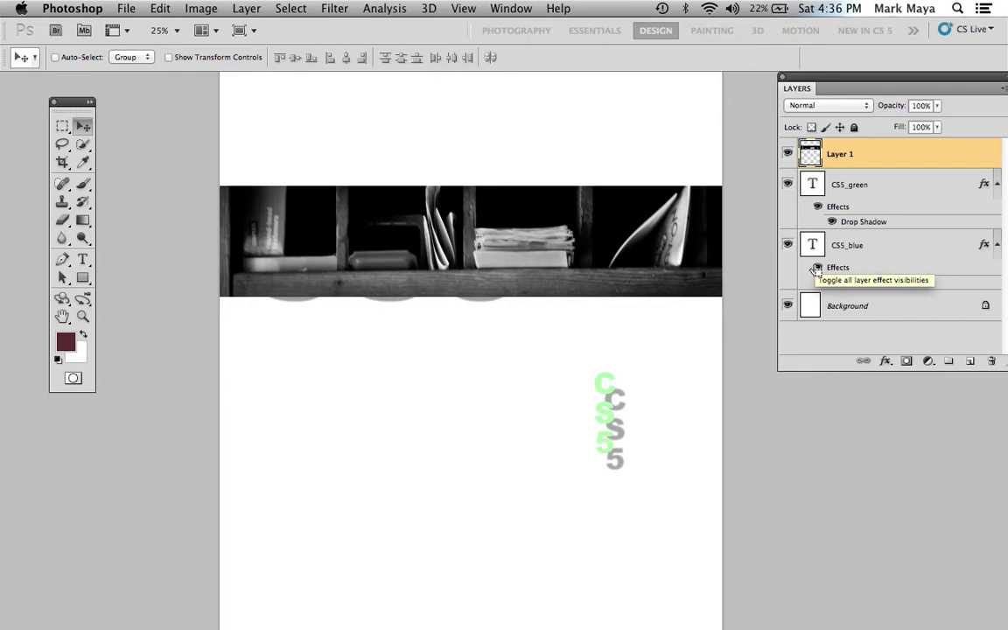
{"action": "key", "text": "super+bracketleft"}
{"action": "key", "text": "super+bracketleft"}
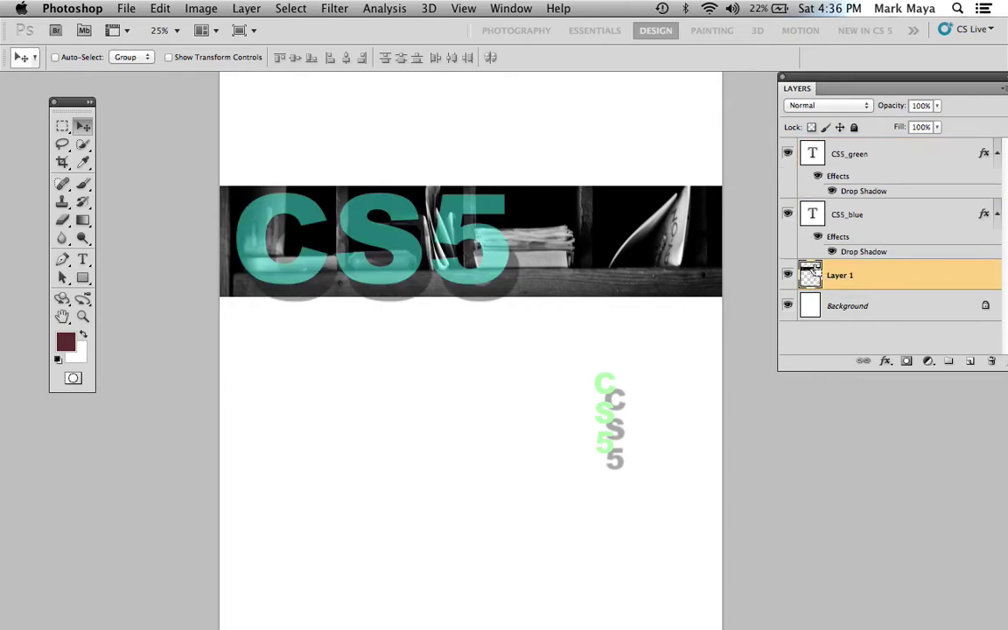
{"action": "key", "text": "super+bracketright"}
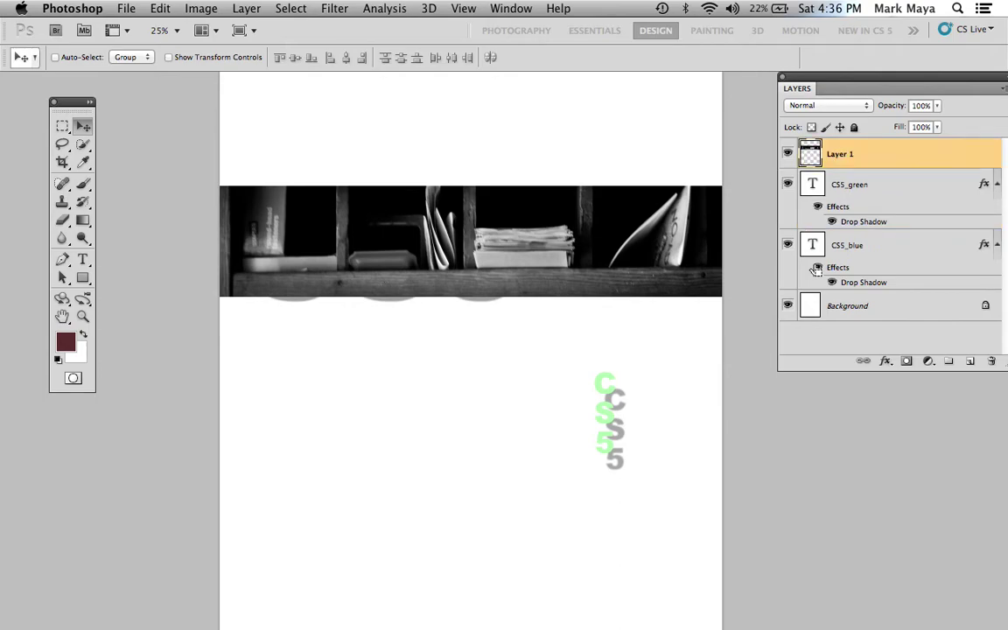
{"action": "key", "text": "super+bracketleft"}
{"action": "key", "text": "super+bracketleft"}
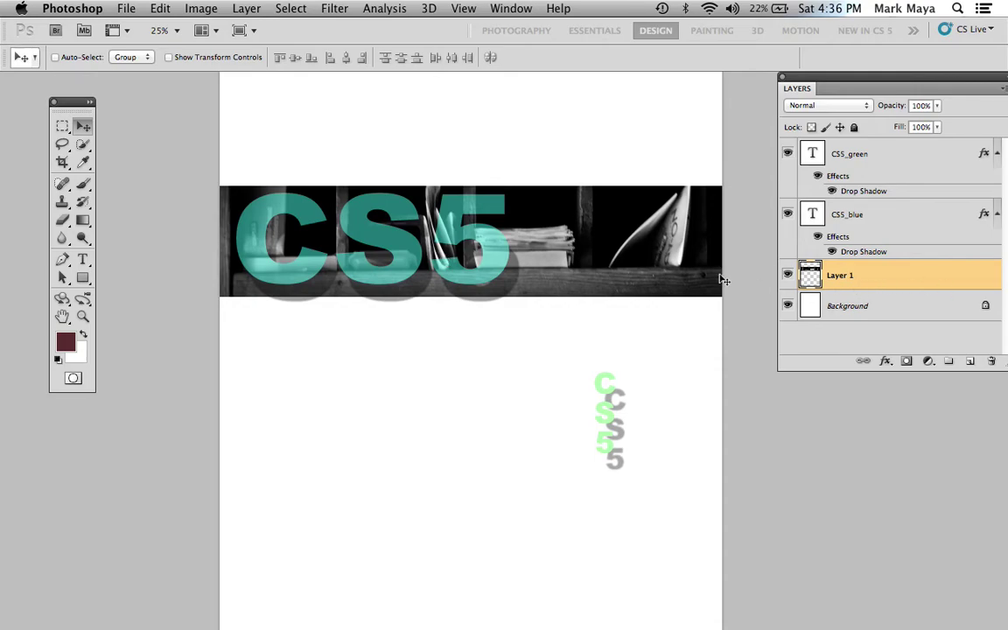
Step: Try scaling the CS5_blue text to about 89% width and 77% height with Free Transform, and undo the scaling
{"action": "right_click", "coordinate": [429, 237]}
{"action": "left_click", "coordinate": [446, 232]}
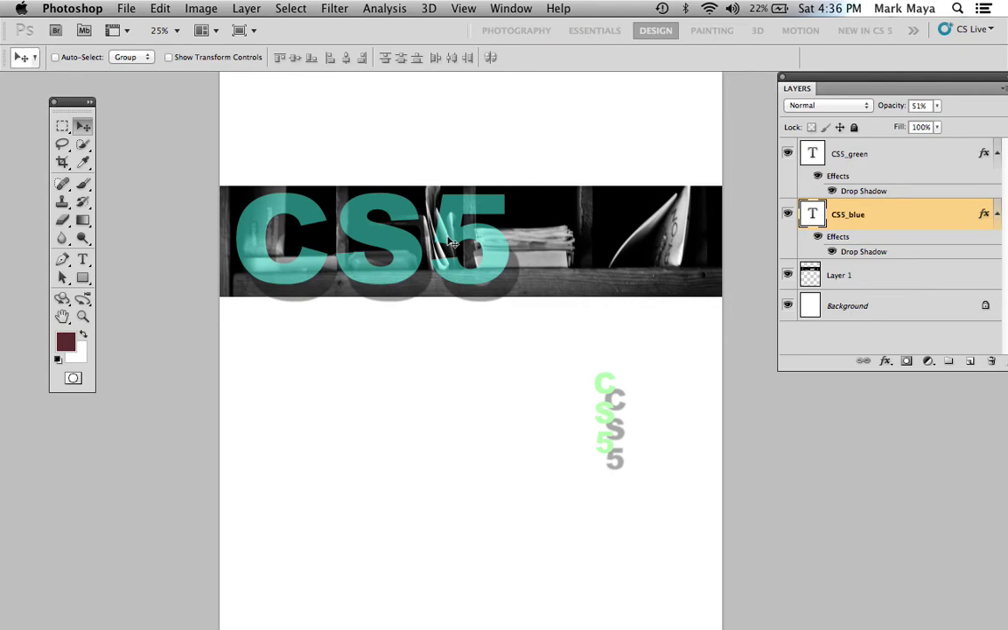
{"action": "key", "text": "super+t"}
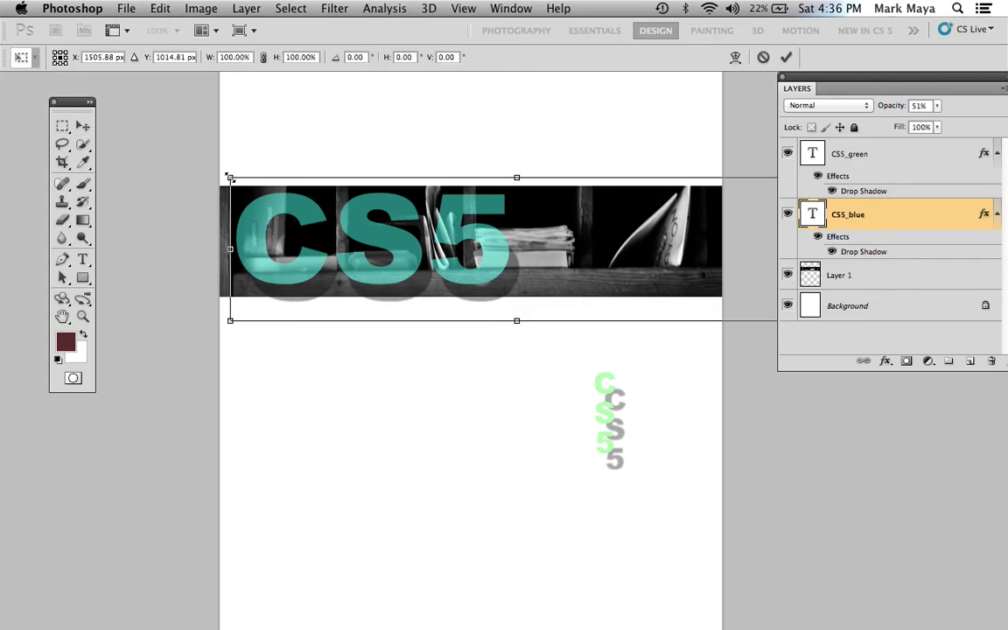
{"action": "left_click_drag", "start_coordinate": [230, 178], "coordinate": [293, 210]}
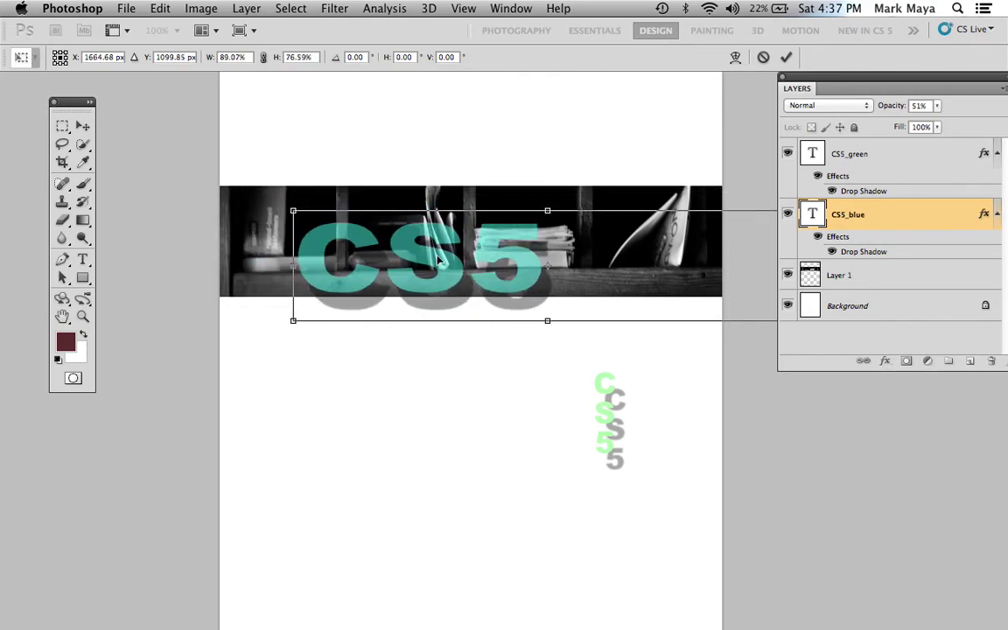
{"action": "key", "text": "super+z"}
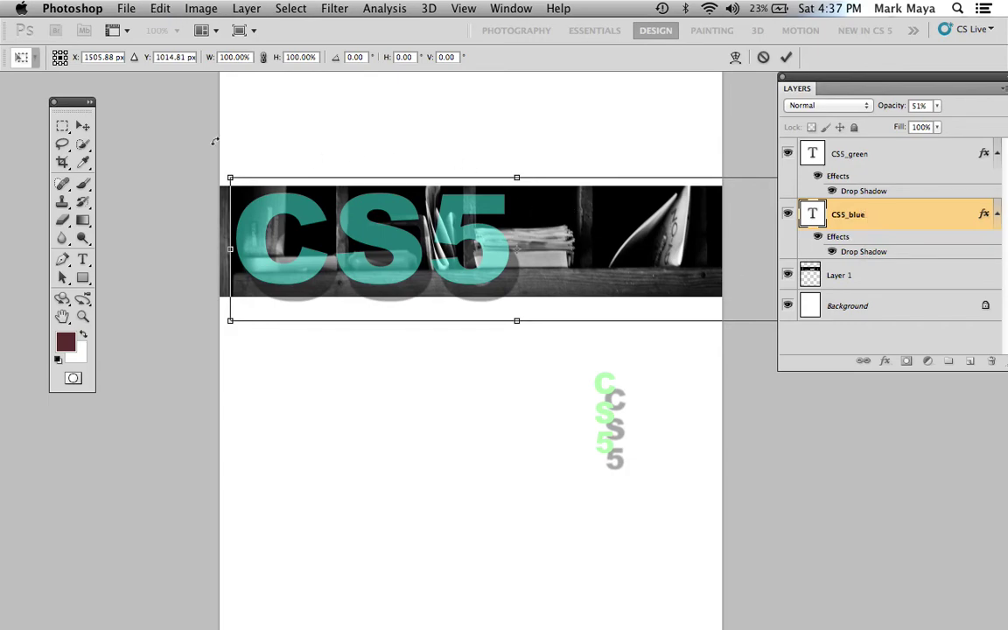
{"action": "left_click", "coordinate": [78, 128]}
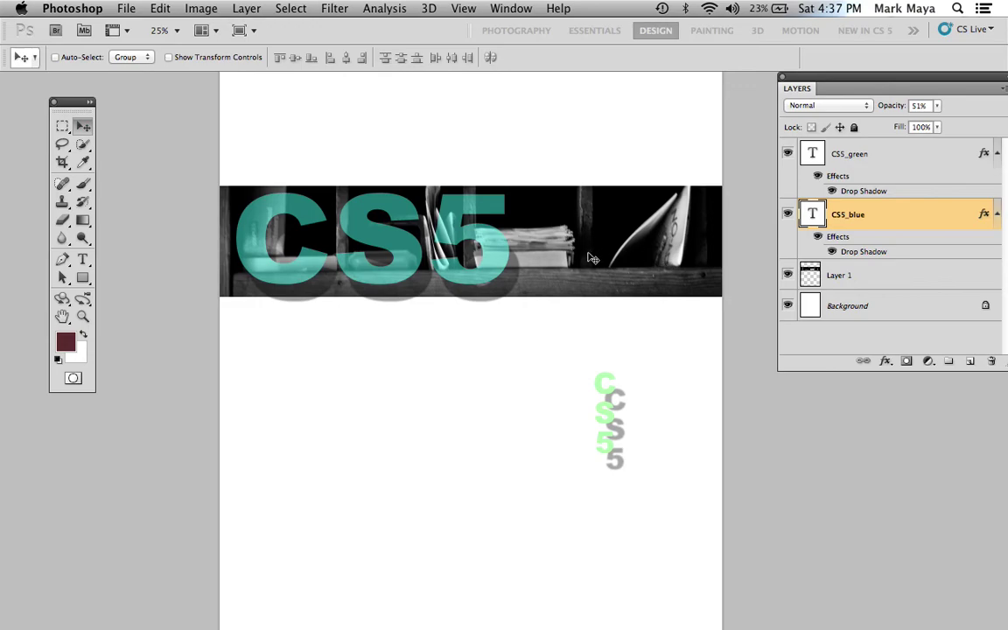
Step: Move Layer 1 one level up, directly above CS5_blue, and shift the photo strip slightly down over the text
{"action": "right_click", "coordinate": [627, 258]}
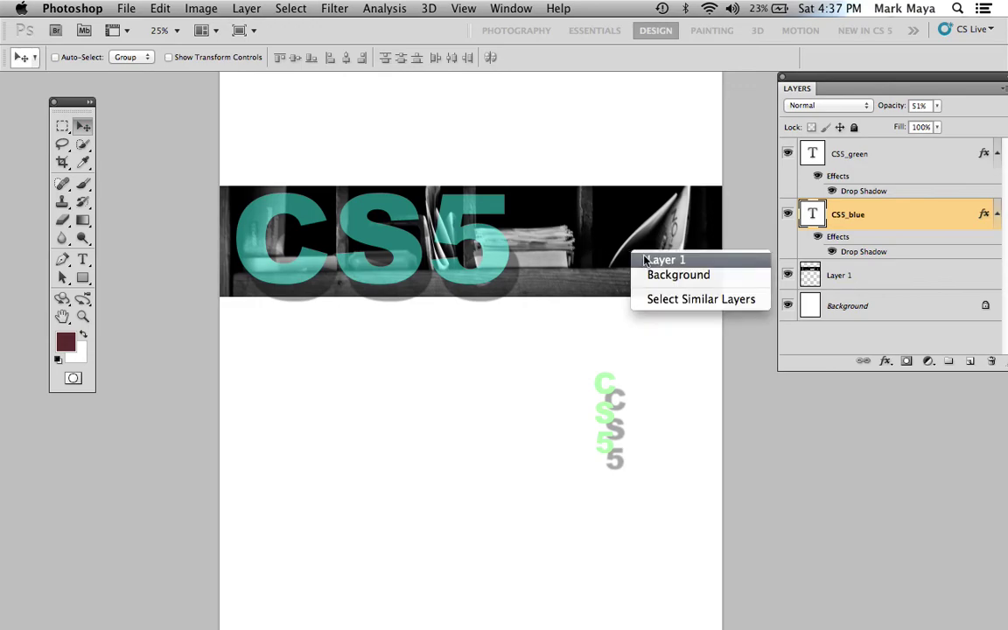
{"action": "left_click", "coordinate": [649, 260]}
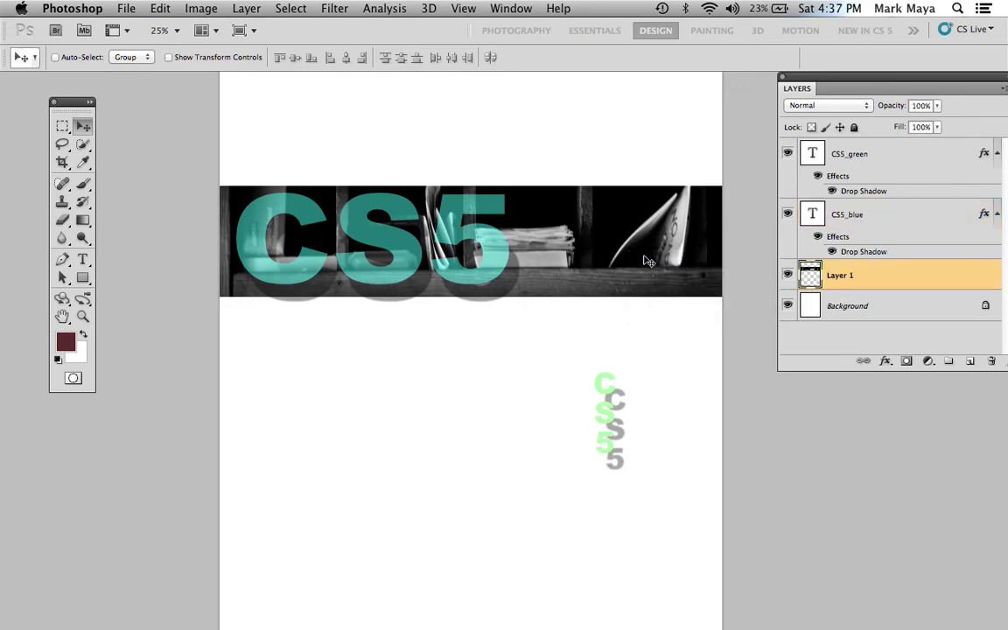
{"action": "key", "text": "super+bracketright"}
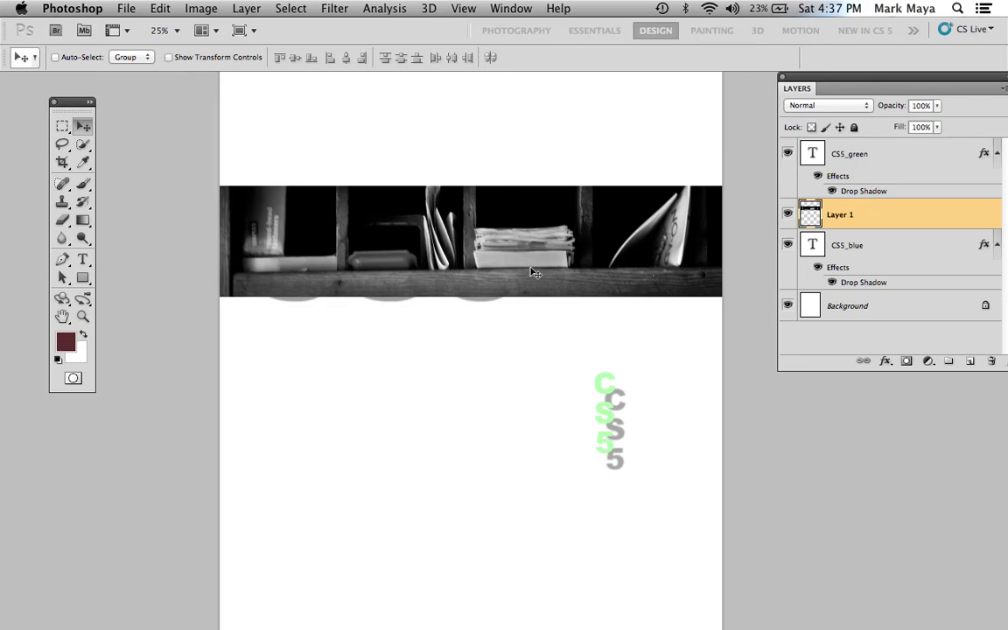
{"action": "left_click_drag", "start_coordinate": [489, 273], "coordinate": [487, 283]}
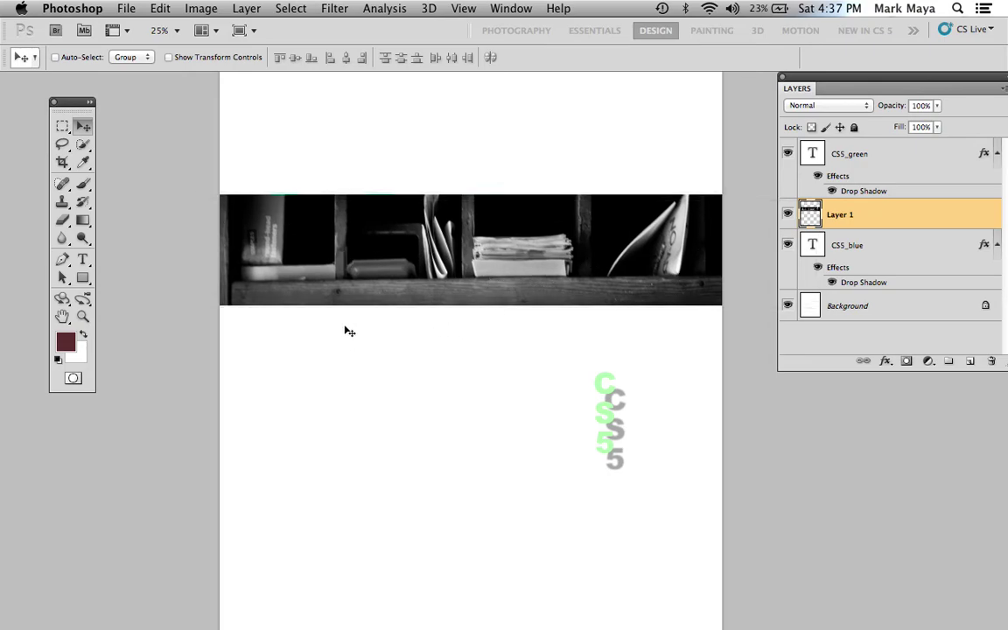
Step: Clip the Layer 1 photo to the CS5_blue text with a clipping mask
{"action": "left_click", "coordinate": [884, 228], "text": "alt"}
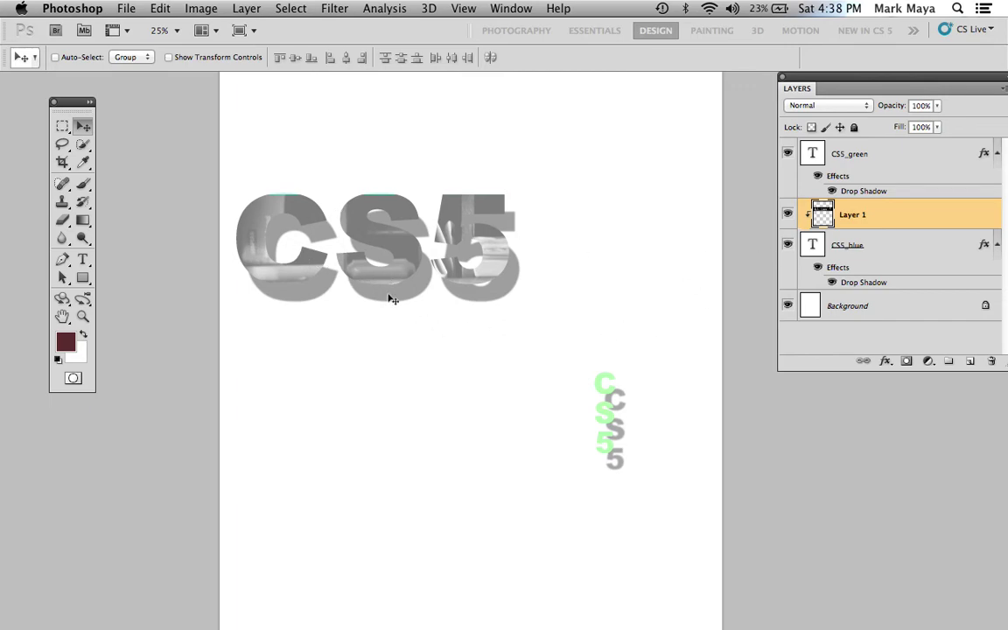
{"action": "left_click", "coordinate": [878, 255]}
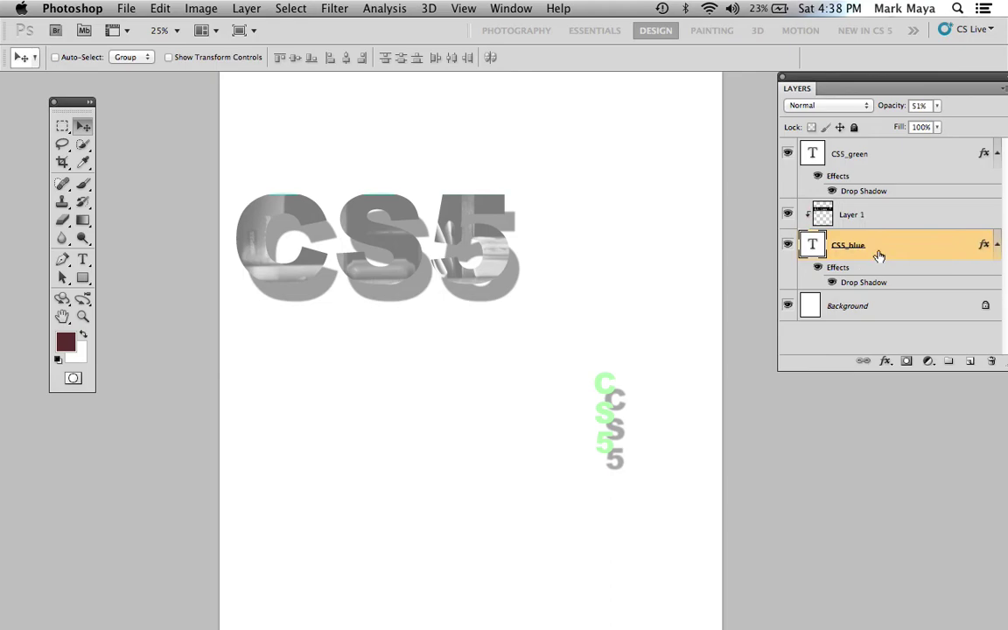
{"action": "left_click", "coordinate": [854, 218]}
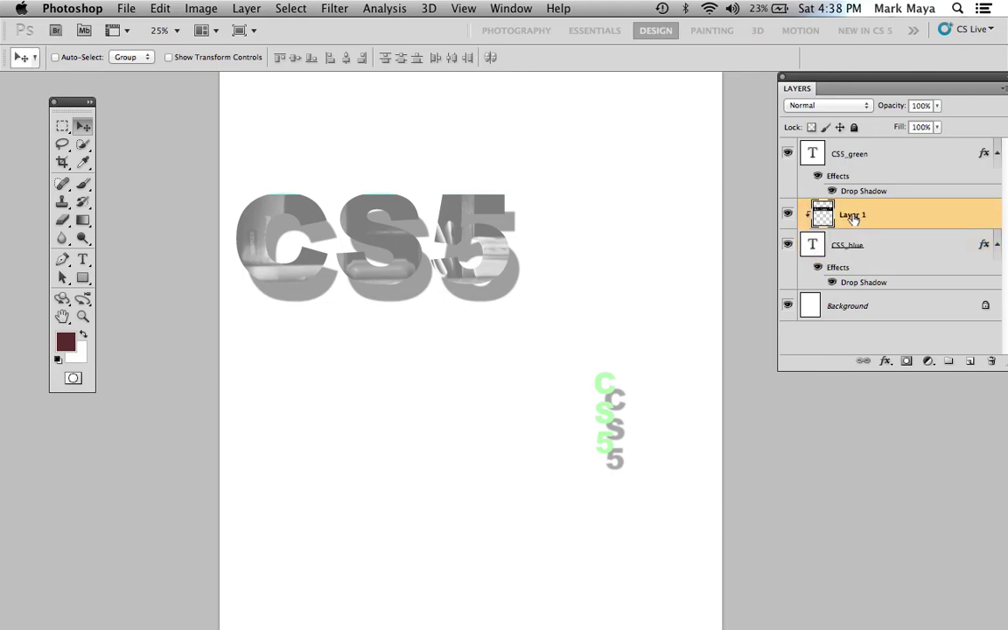
{"action": "left_click", "coordinate": [879, 250]}
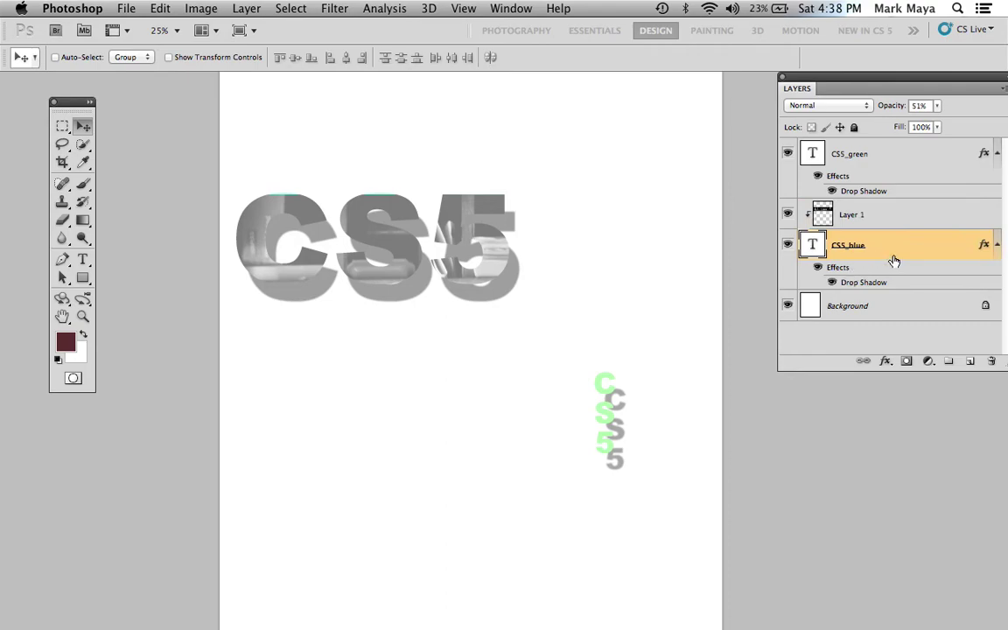
Step: Release Layer 1 from its clipping mask and clip it to CS5_blue again
{"action": "left_click_drag", "start_coordinate": [893, 261], "coordinate": [906, 229]}
{"action": "left_click", "coordinate": [905, 230], "text": "alt"}
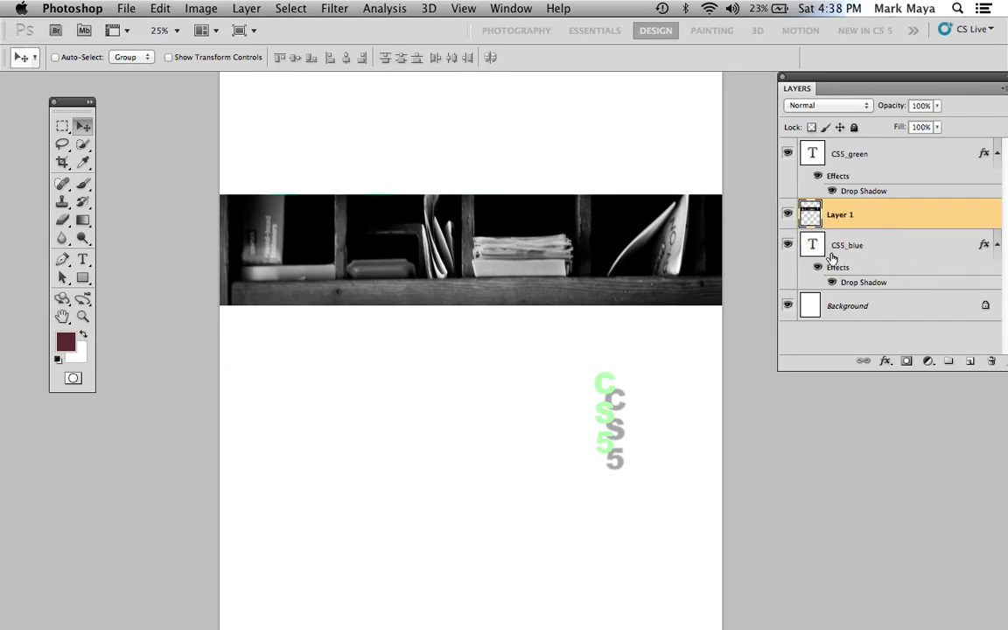
{"action": "left_click", "coordinate": [887, 229], "text": "alt"}
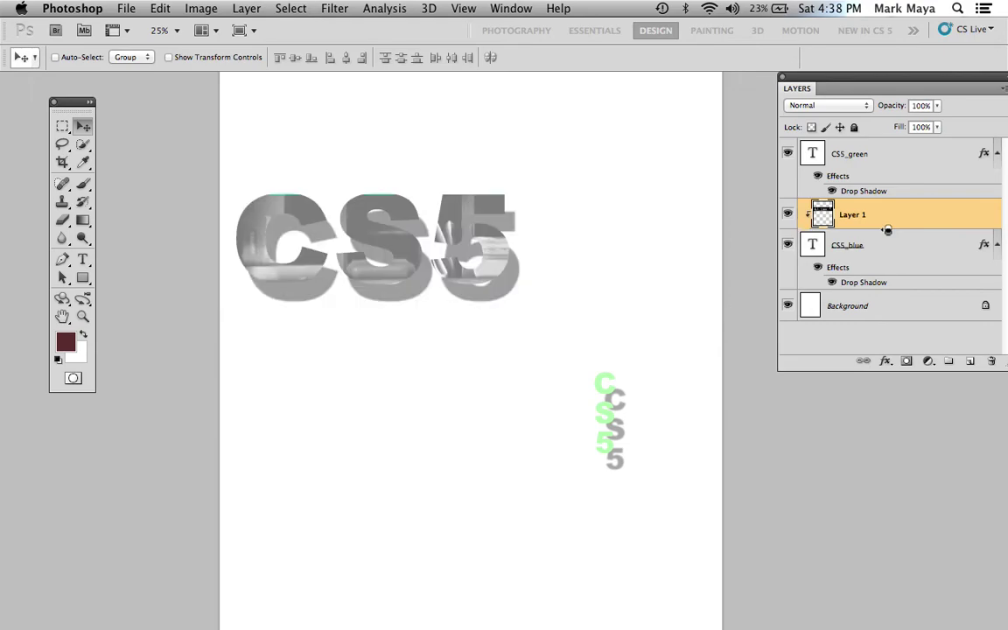
Step: Shift the clipped photo slightly up and to the left inside the text, and release Layer 1 to sit directly below CS5_blue
{"action": "left_click_drag", "start_coordinate": [406, 251], "coordinate": [383, 239]}
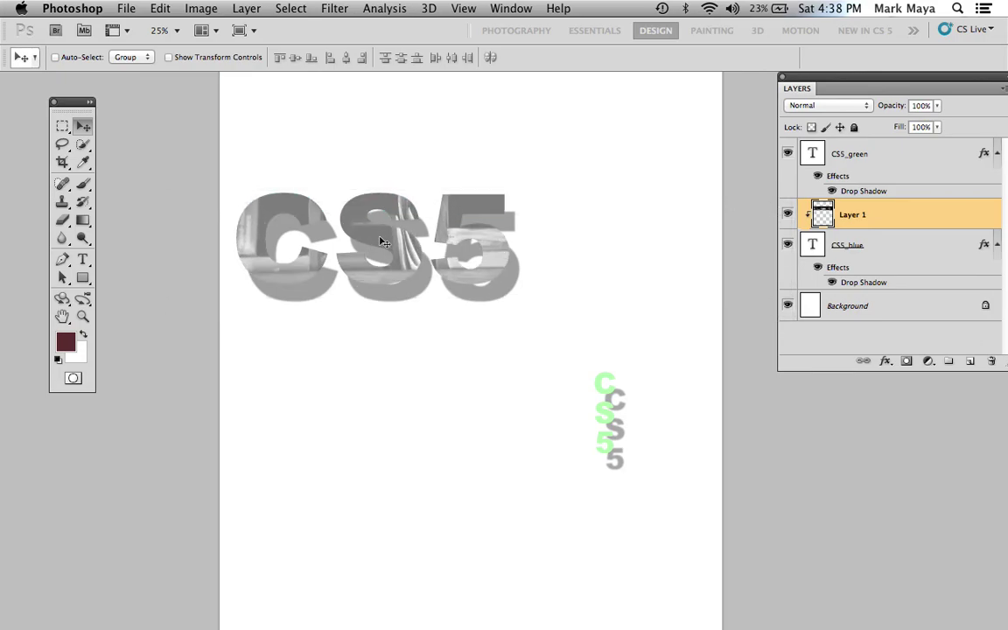
{"action": "left_click", "coordinate": [891, 230], "text": "alt"}
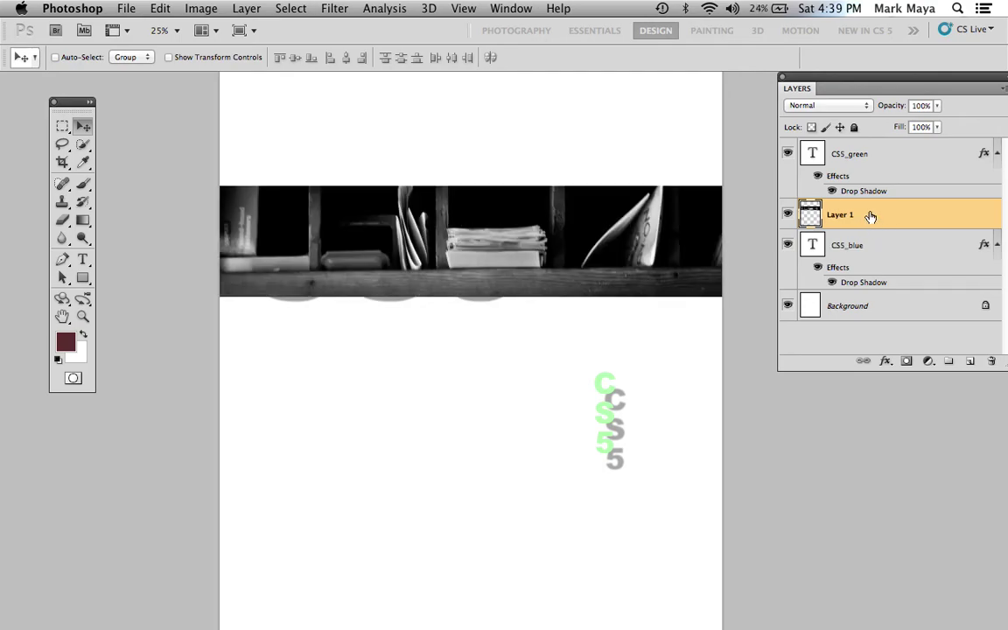
{"action": "key", "text": "super+bracketleft"}
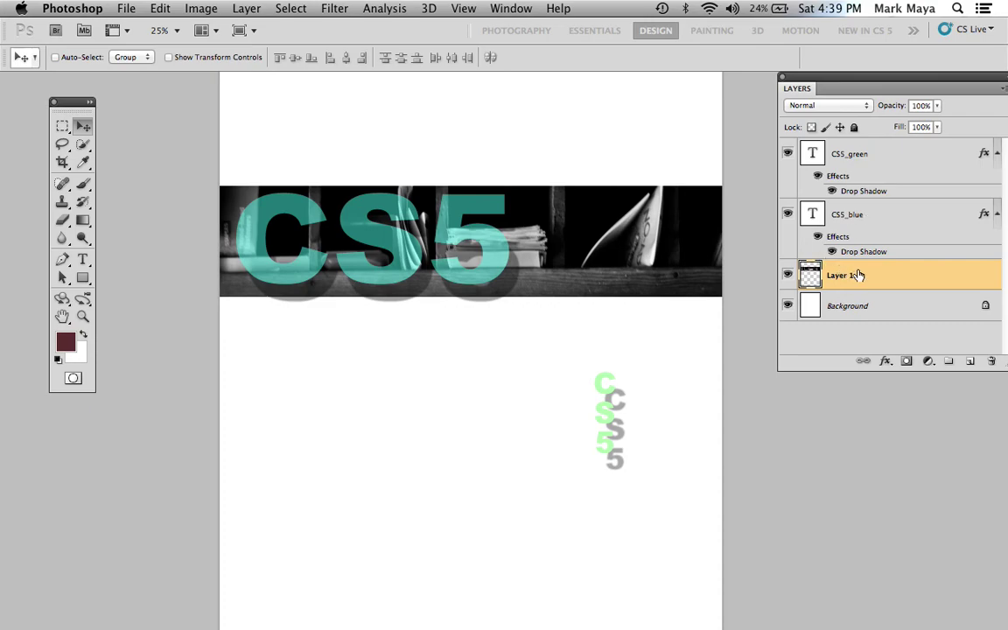
Step: Duplicate Layer 1 and move the original photo strip down the page, behind the small green CS5 text
{"action": "key", "text": "super+j"}
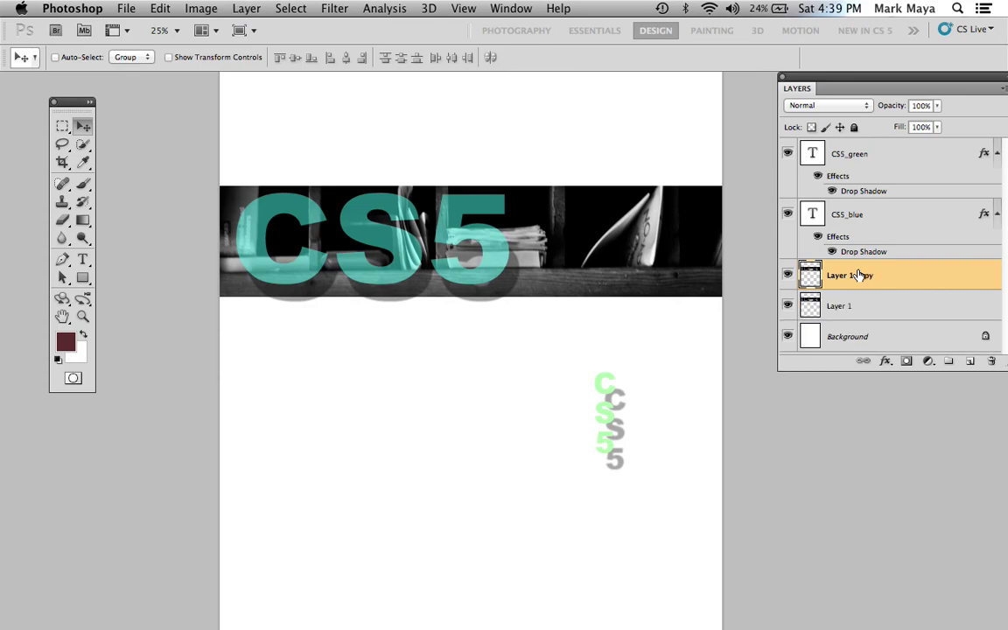
{"action": "left_click", "coordinate": [847, 308]}
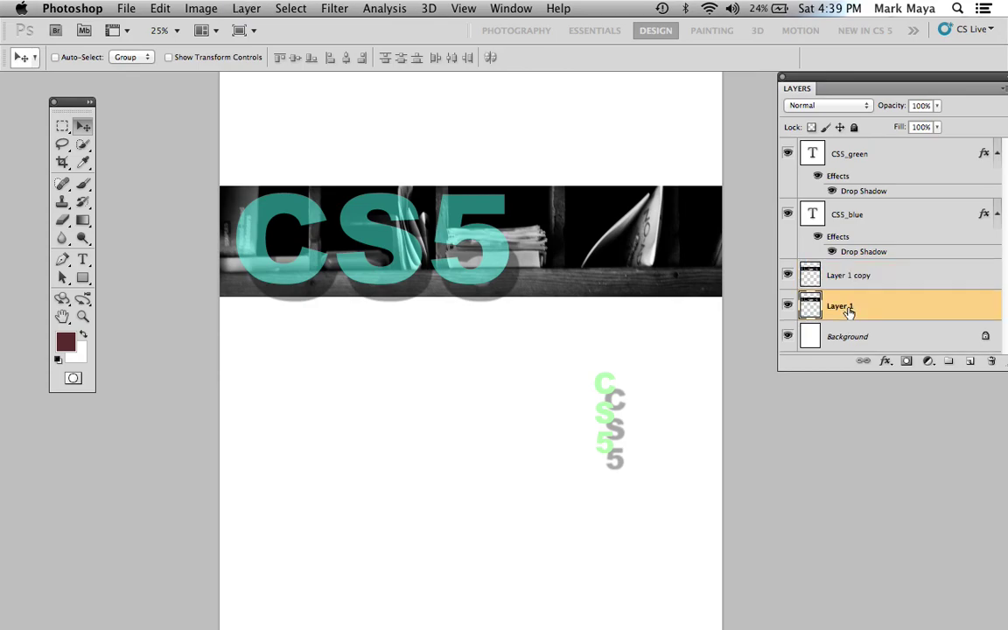
{"action": "left_click_drag", "start_coordinate": [602, 233], "coordinate": [606, 355]}
{"action": "left_click_drag", "start_coordinate": [455, 326], "coordinate": [498, 420]}
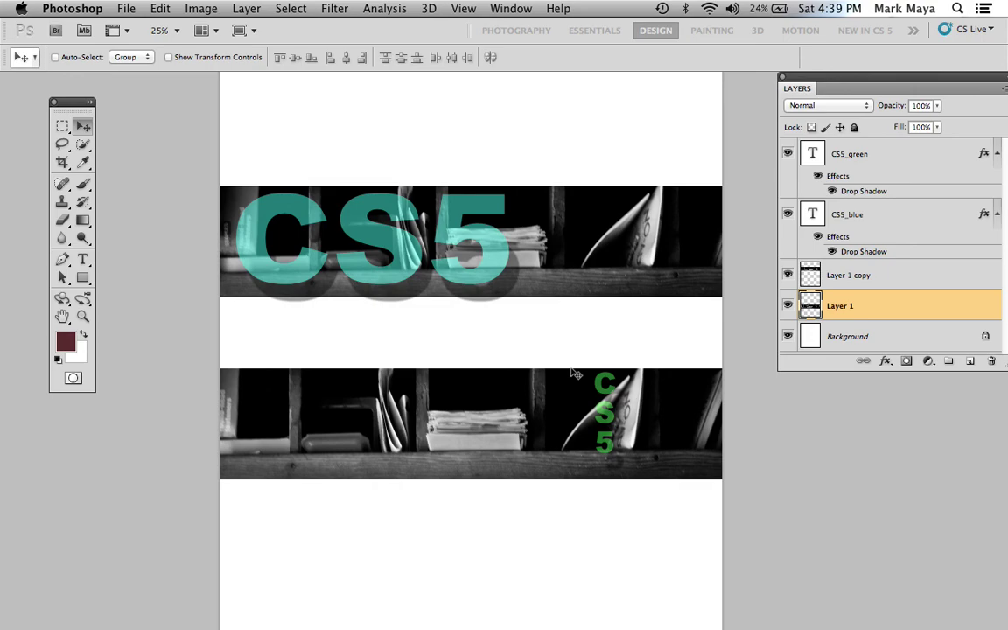
Step: Create an empty layer named "new layer" directly above Layer 1, with Normal mode and 100% opacity
{"action": "key", "text": "super+shift+n"}
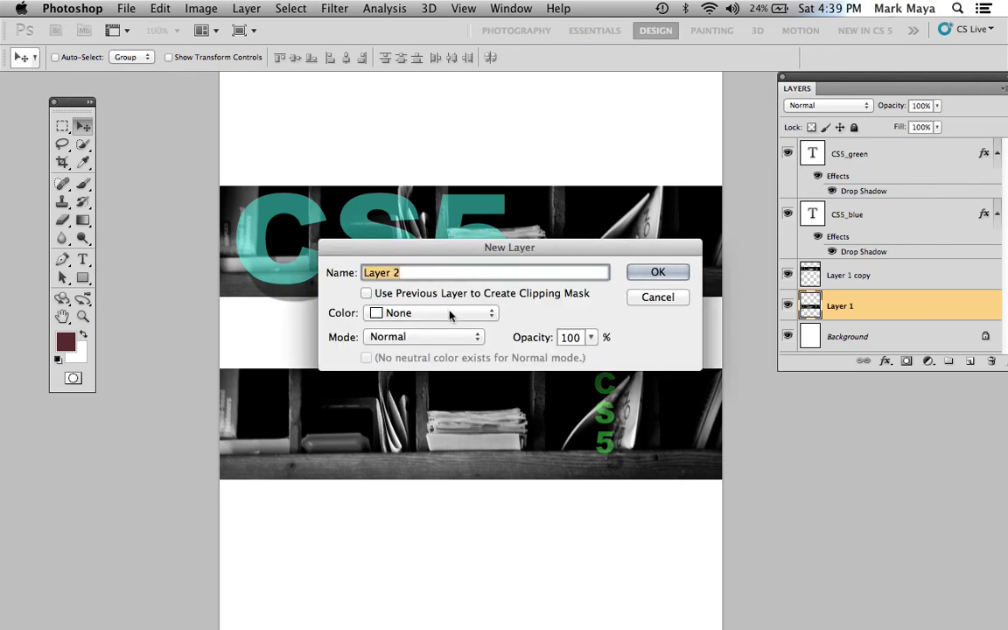
{"action": "type", "text": "new layer"}
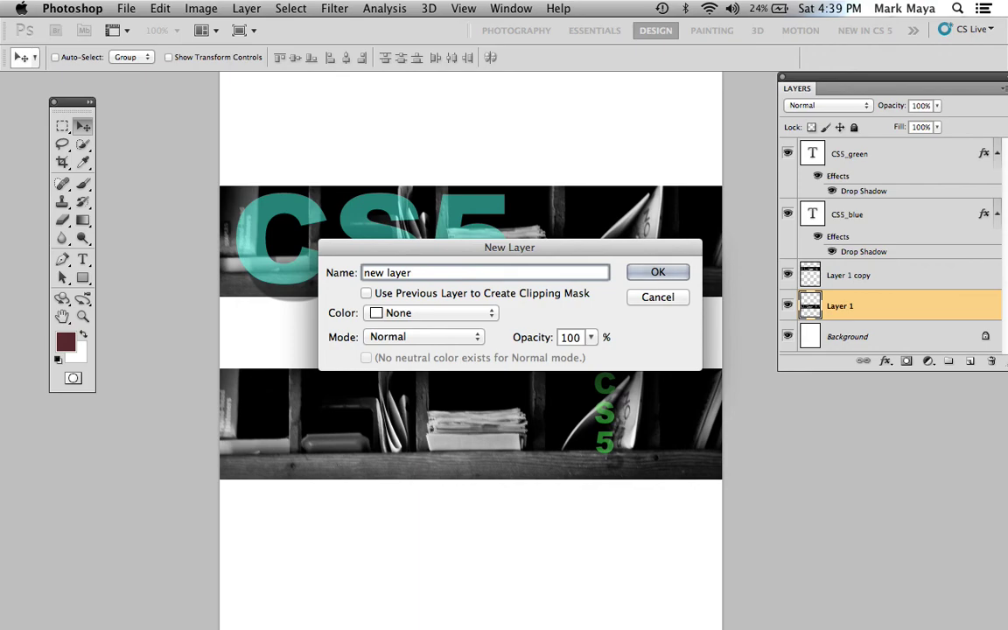
{"action": "left_click", "coordinate": [658, 272]}
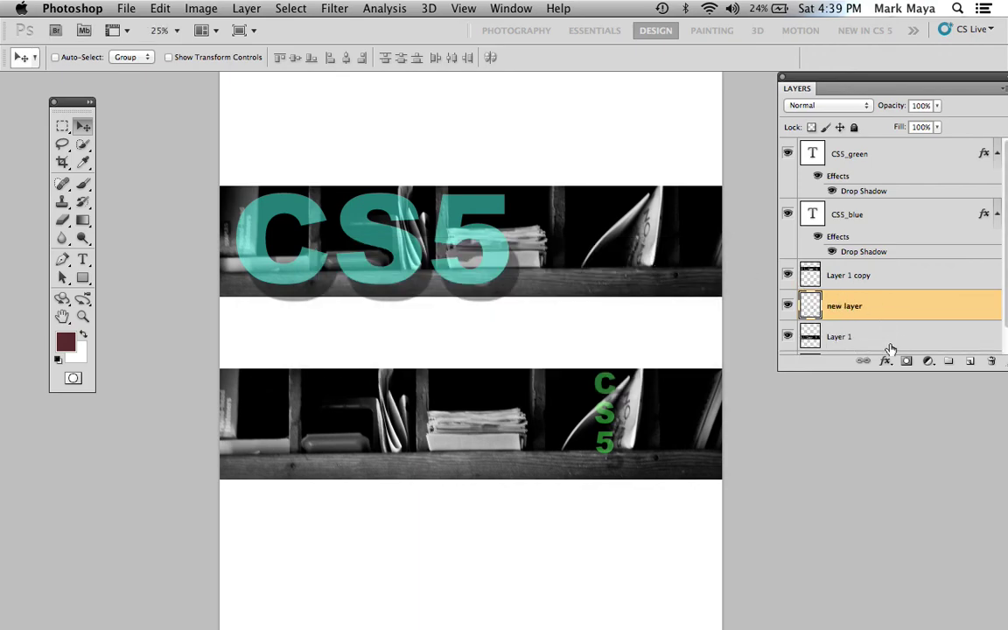
{"action": "key", "text": "super+shift+n"}
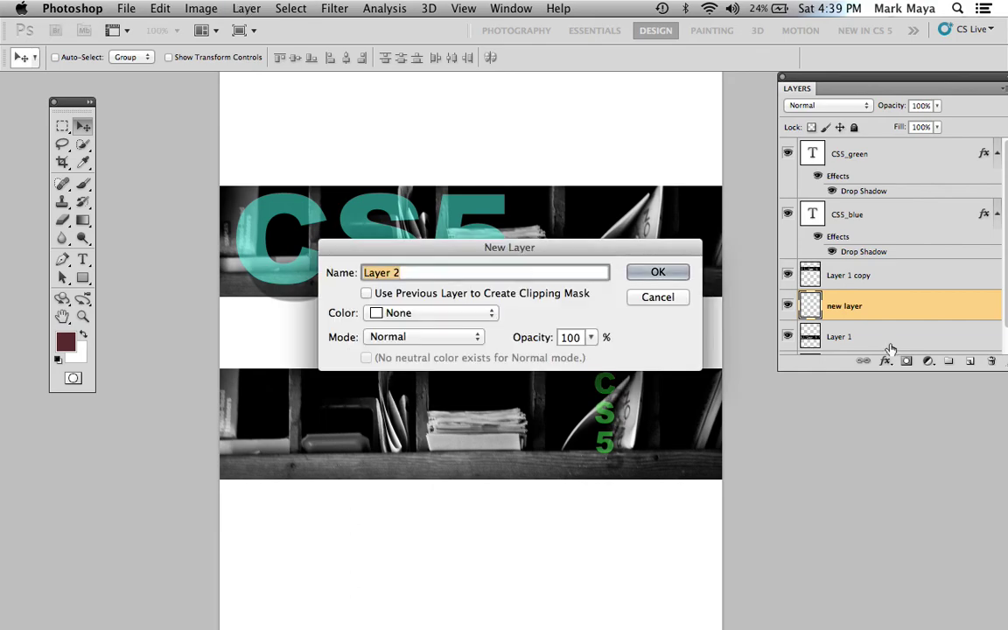
{"action": "left_click", "coordinate": [671, 301]}
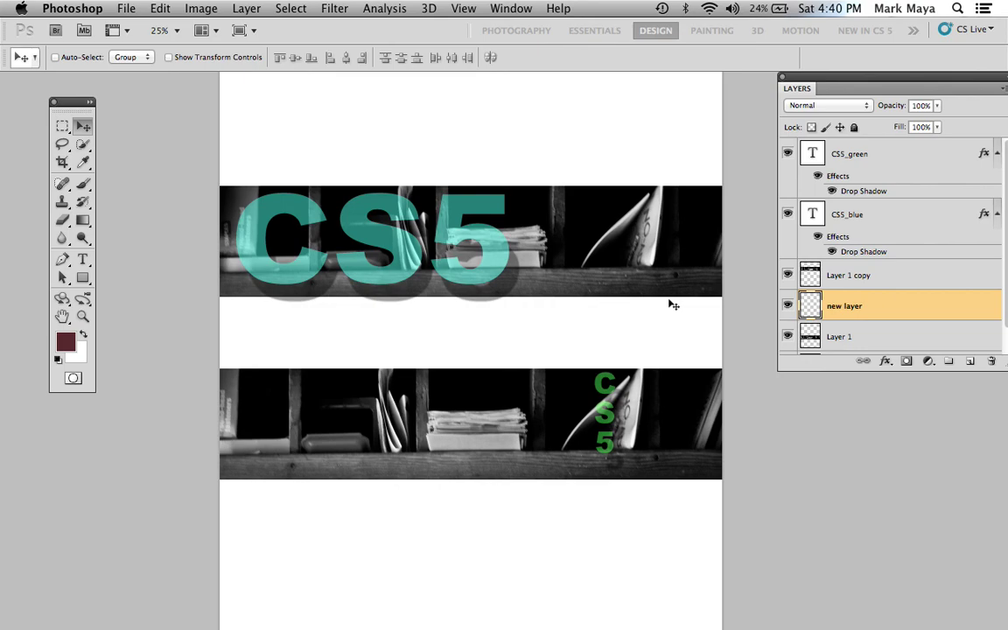
Step: Zoom the document to 50% and hide the Layers panel
{"action": "key", "text": "super+equal"}
{"action": "key", "text": "super+equal"}
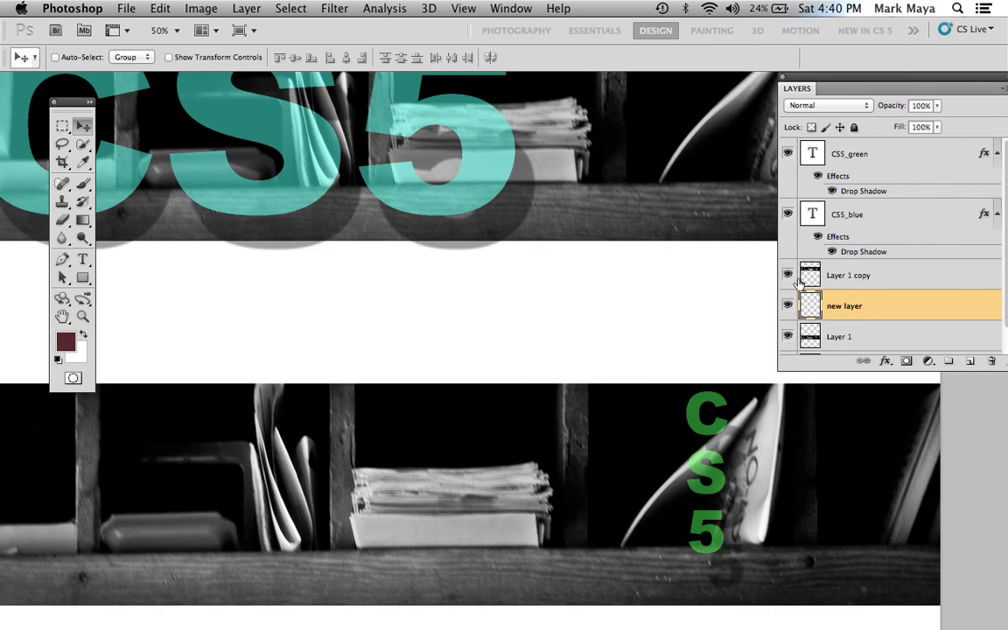
{"action": "key", "text": "F7"}
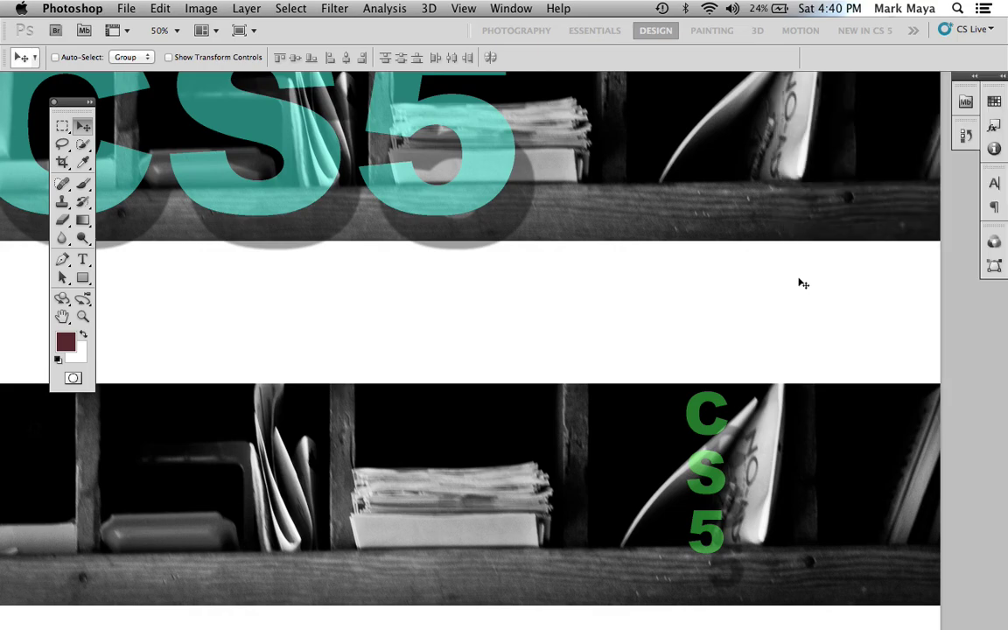
{"action": "key", "text": "F7"}
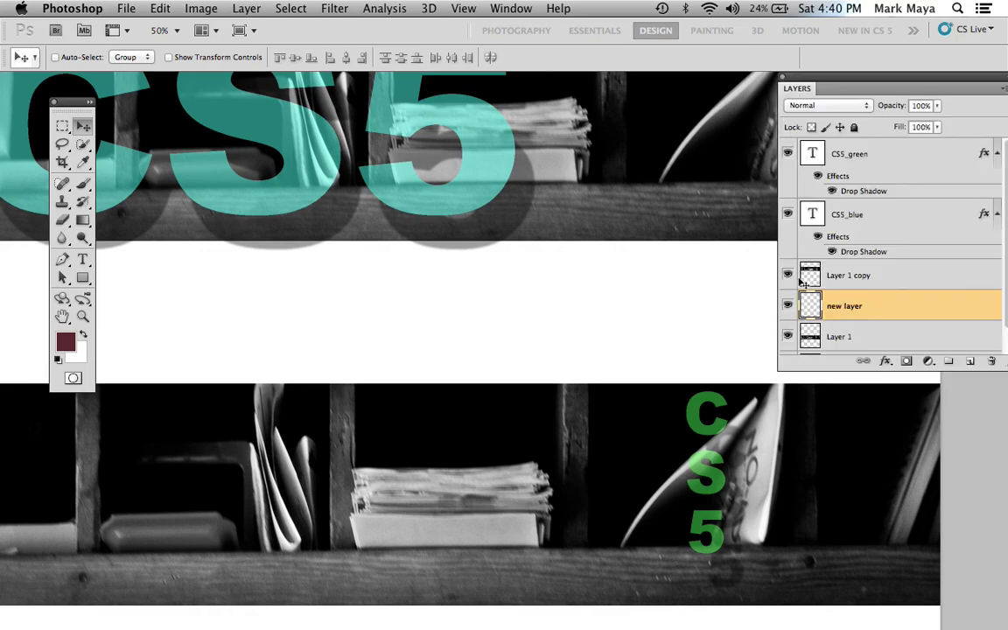
{"action": "key", "text": "F7"}
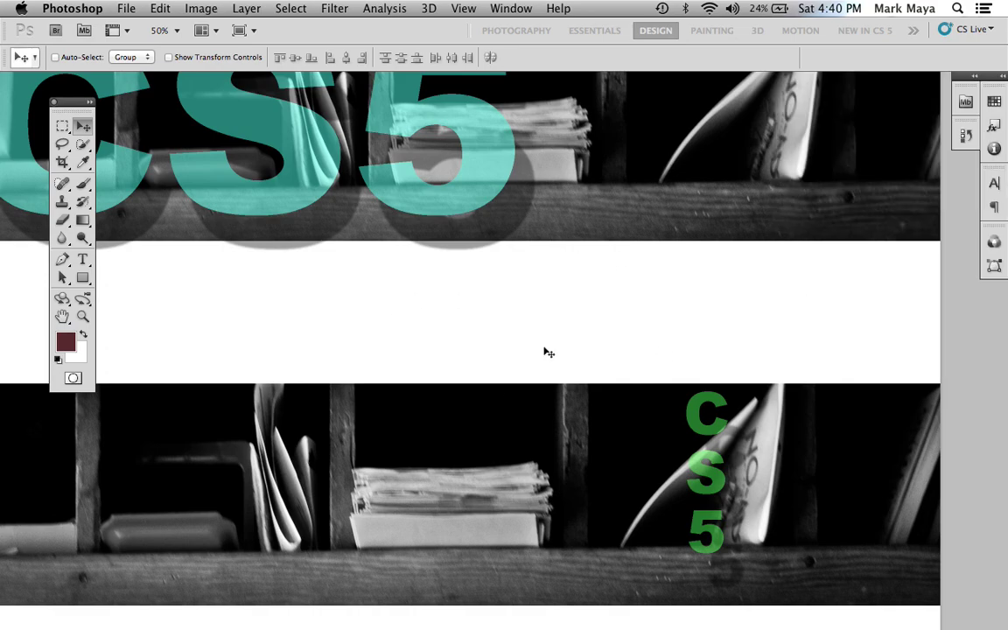